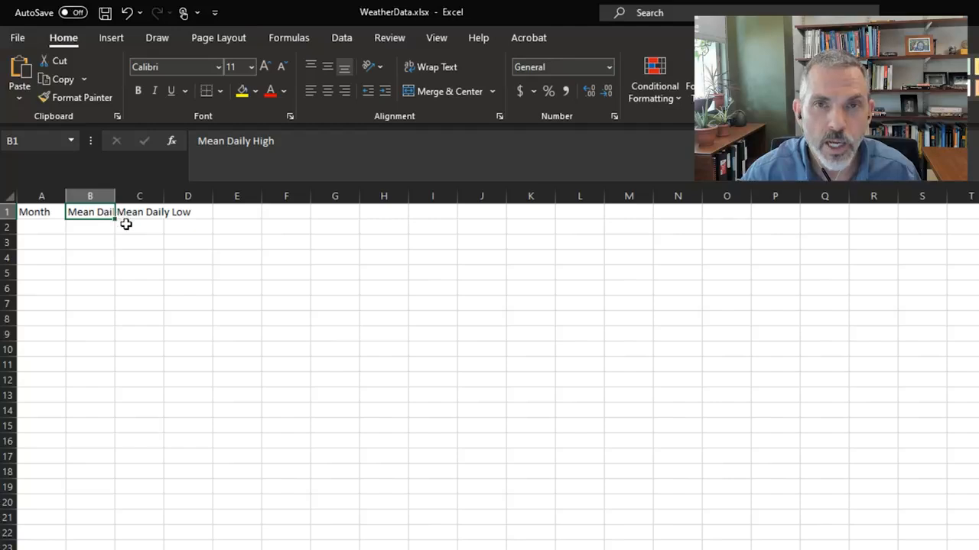
Step: Make the header row 1 bold
click(143, 212)
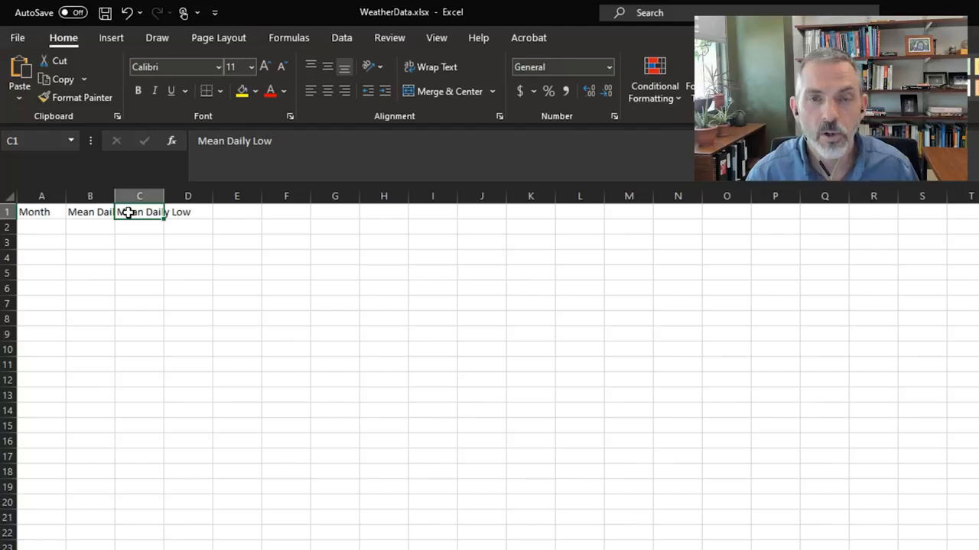
click(10, 212)
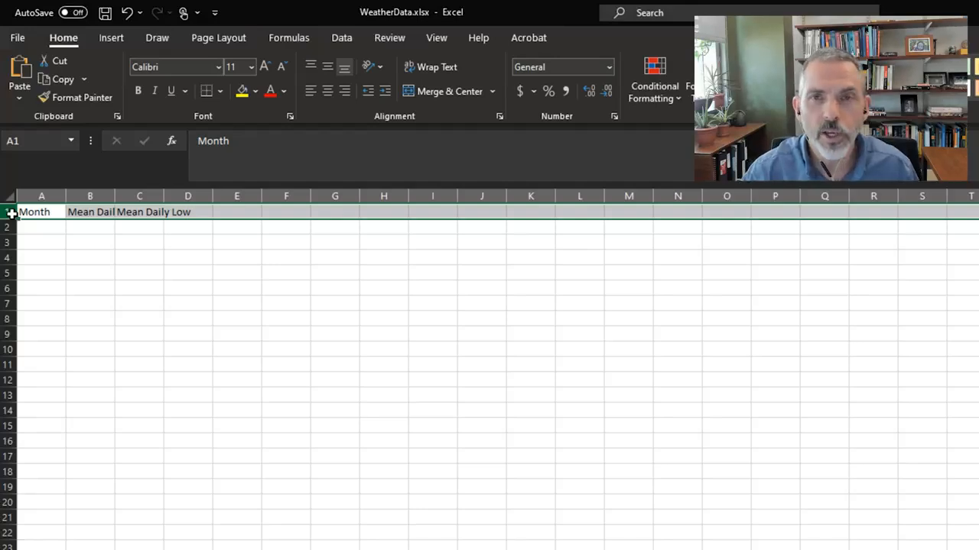
key(ctrl+b)
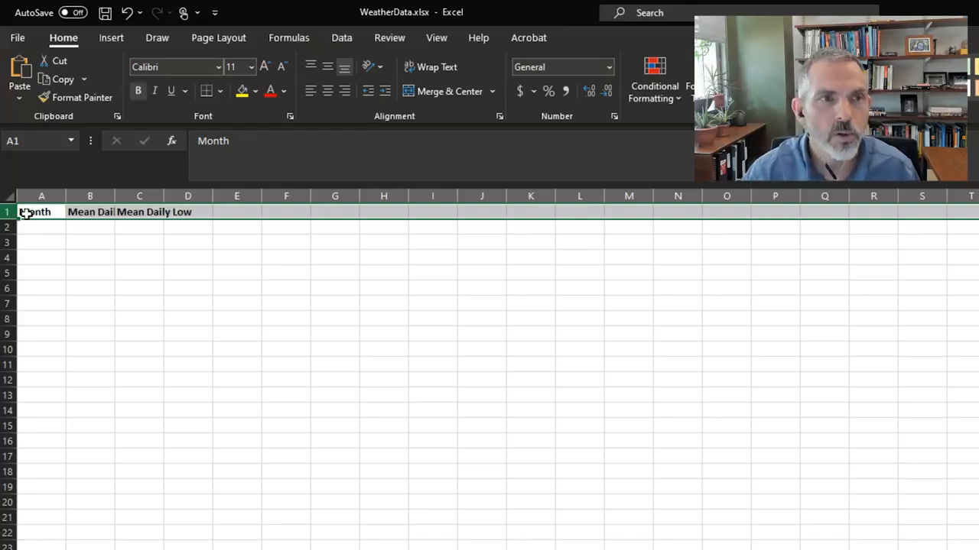
click(139, 92)
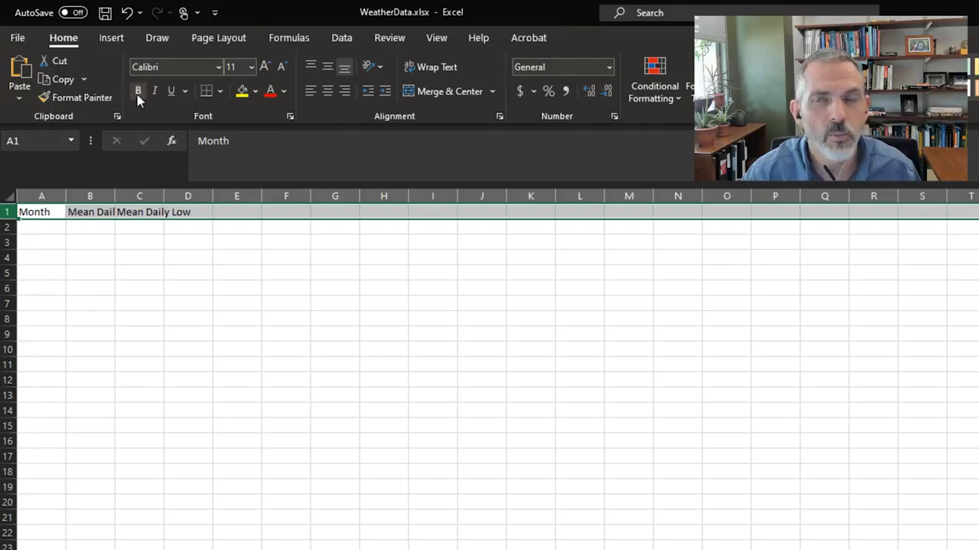
click(139, 99)
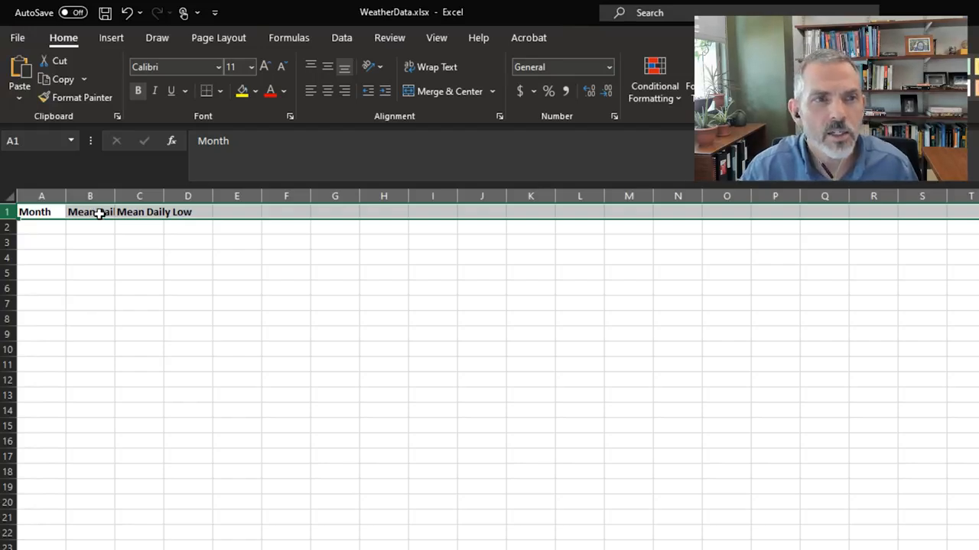
Step: Widen columns B and C to fit the Mean Daily High and Mean Daily Low headers
click(99, 214)
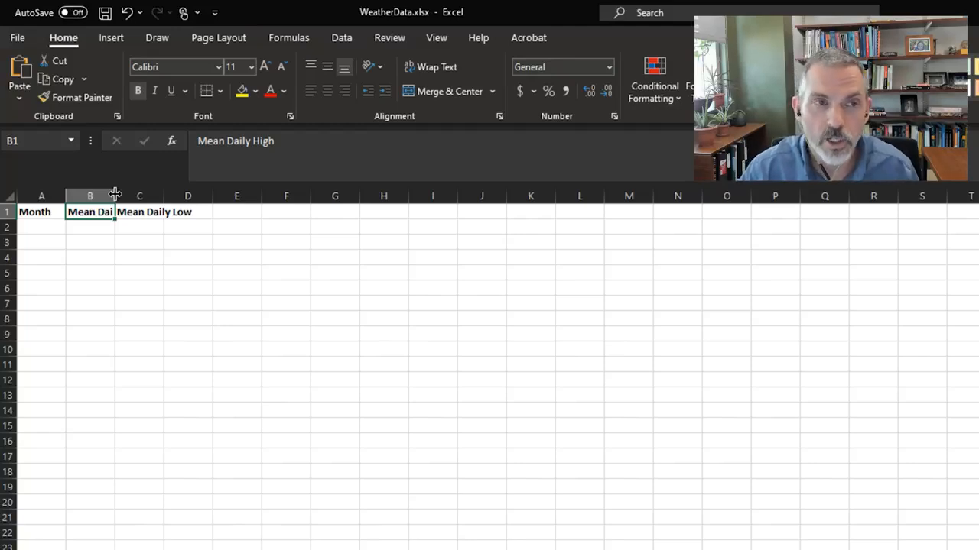
mouse_move(114, 195)
mouse_down()
mouse_move(140, 196)
mouse_move(116, 196)
mouse_up()
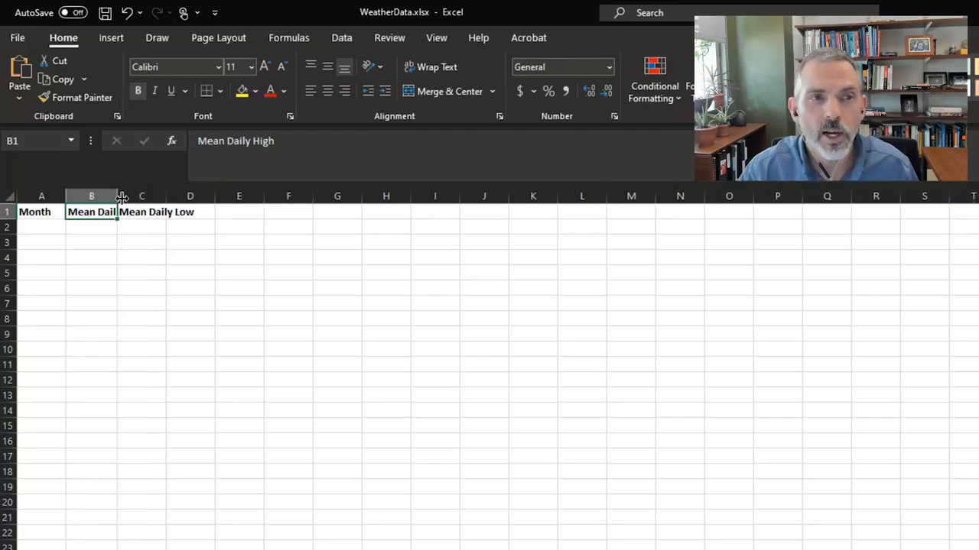
double_click(116, 197)
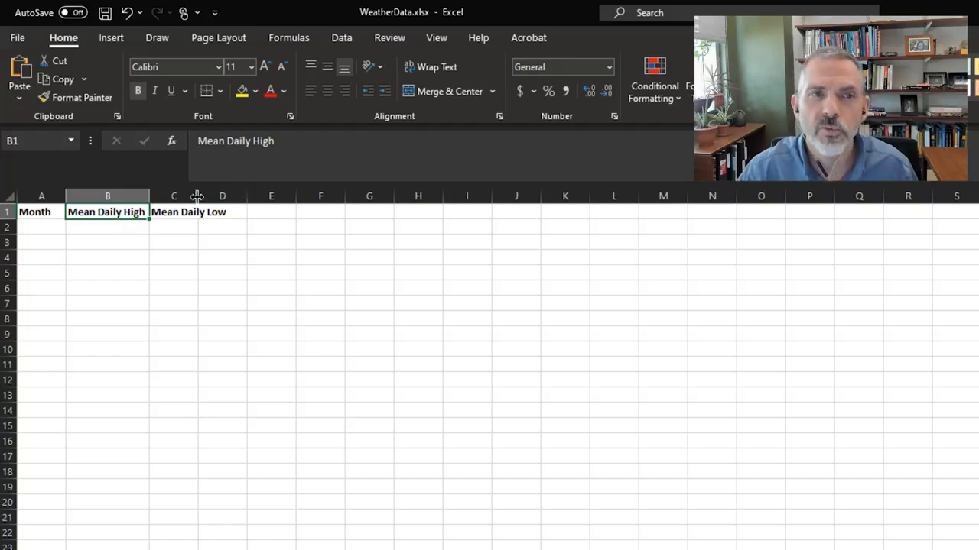
drag(196, 196, 231, 198)
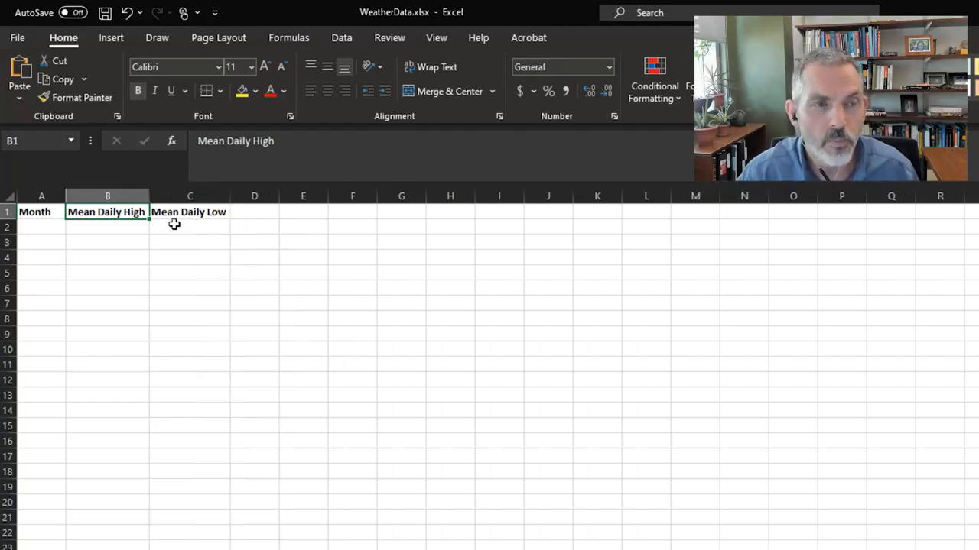
Step: Fill row 2 with January, a mean daily high of 51 and a mean daily low of 30
click(50, 226)
text(Janurary)
key(BackSpace)
key(BackSpace)
key(BackSpace)
key(BackSpace)
text(ary)
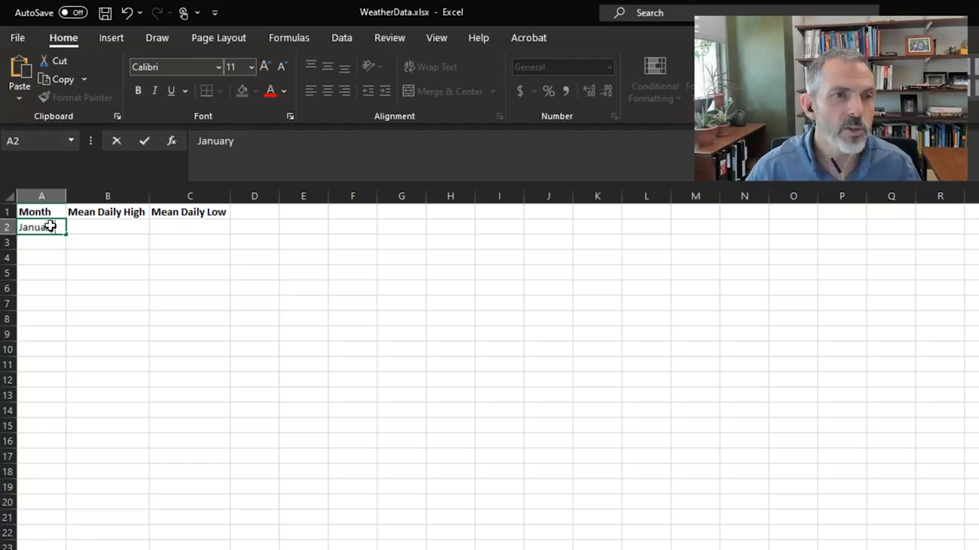
key(Tab)
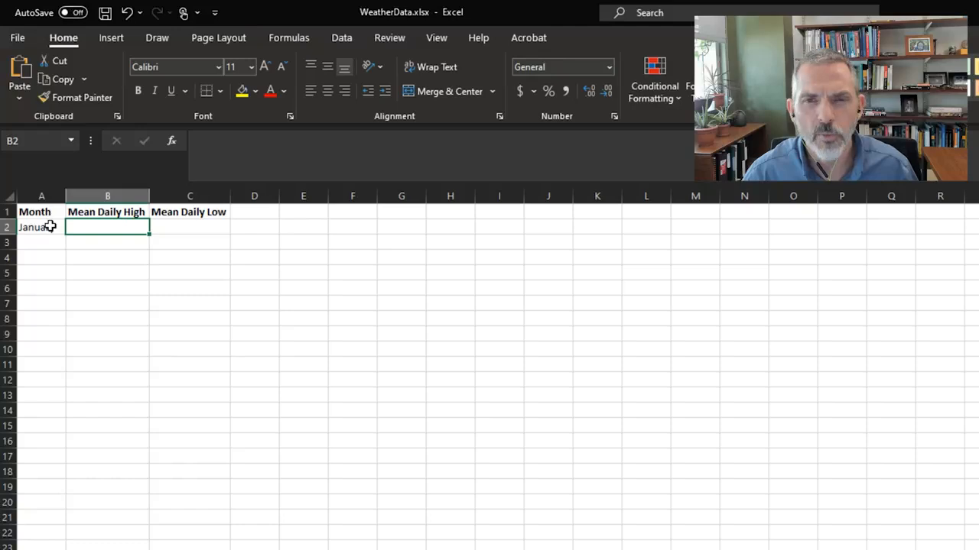
text(51)
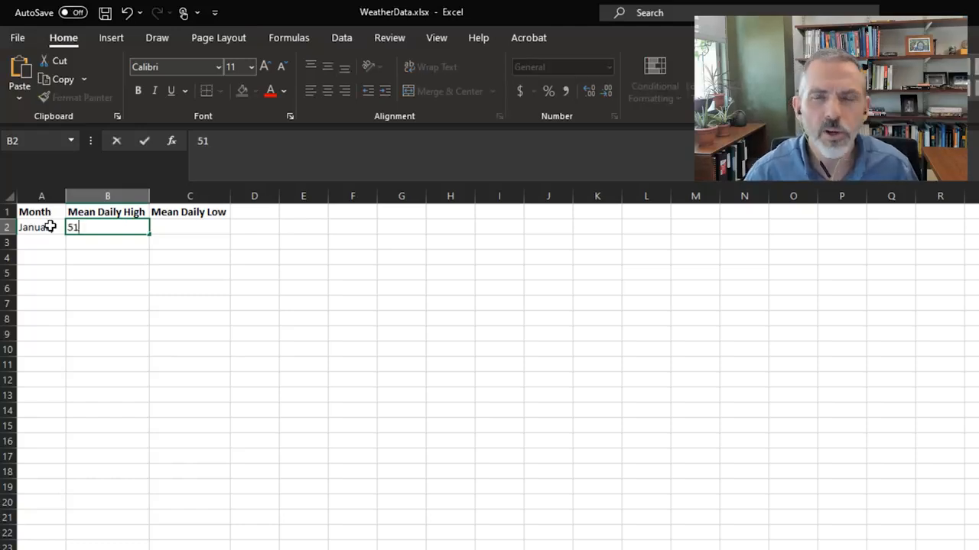
key(Tab)
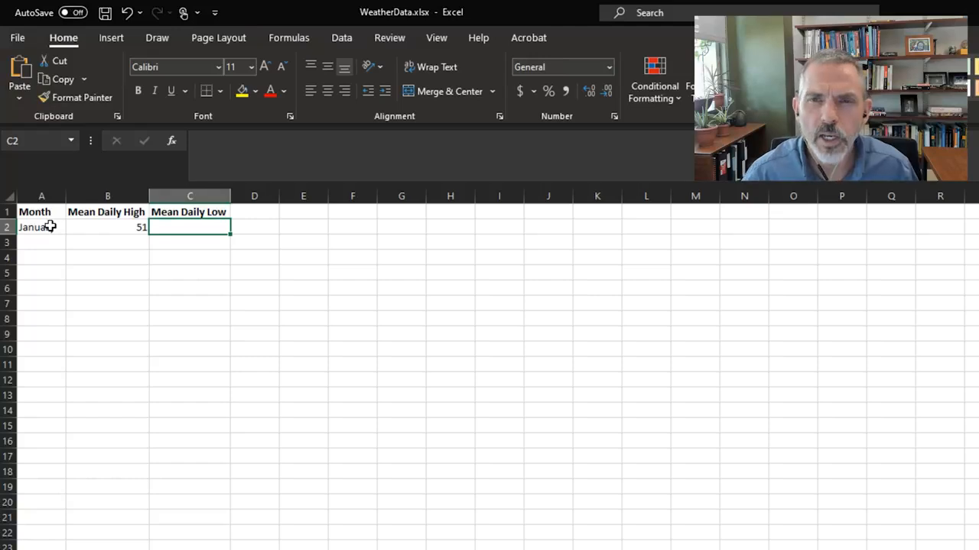
text(30)
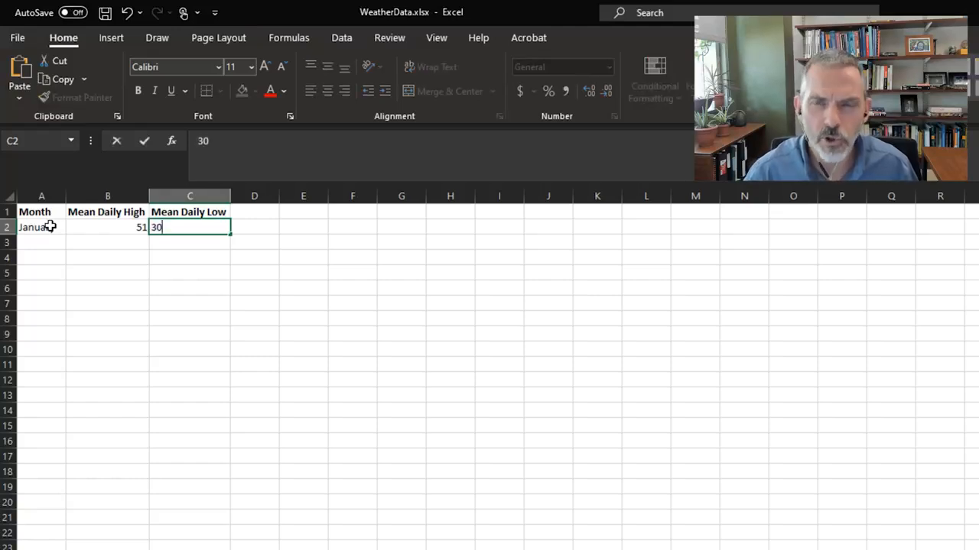
key(Tab)
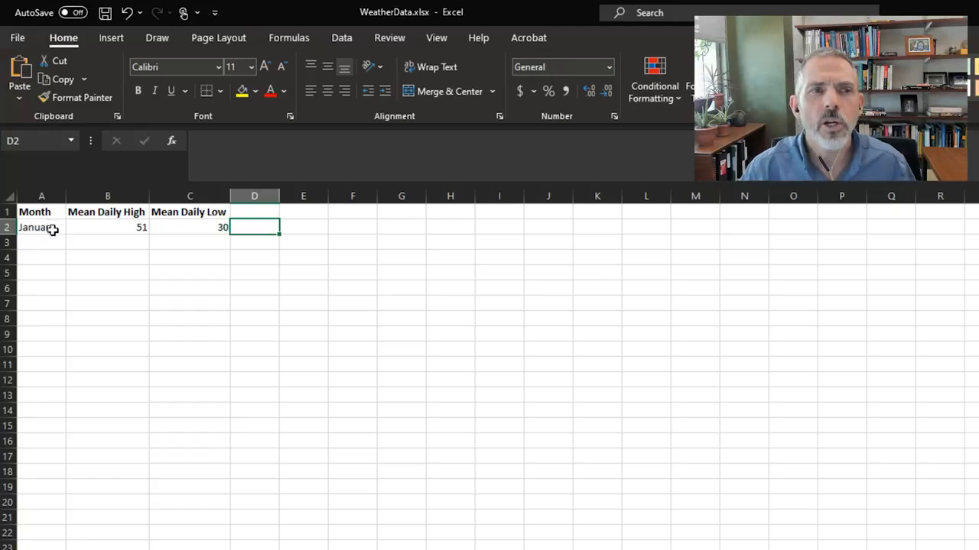
click(47, 227)
drag(55, 227, 186, 224)
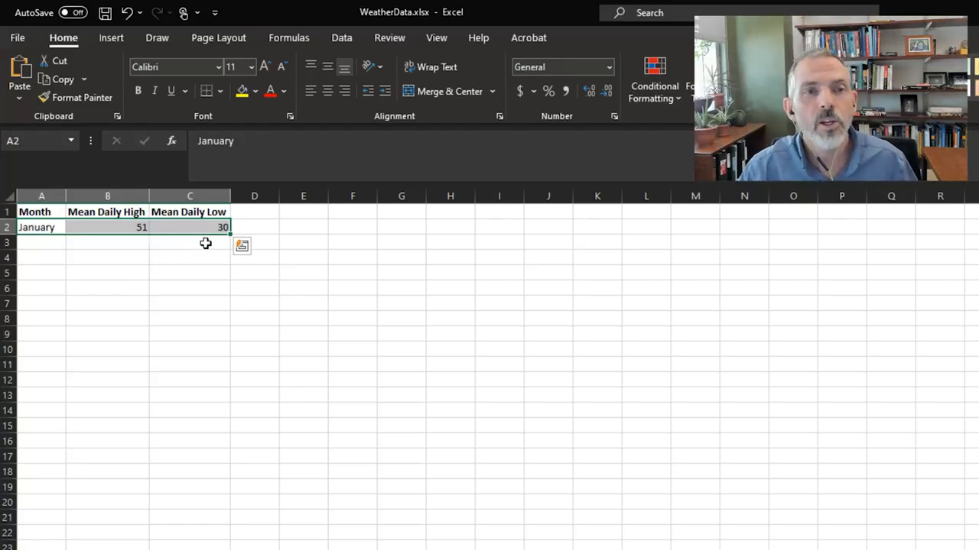
click(239, 227)
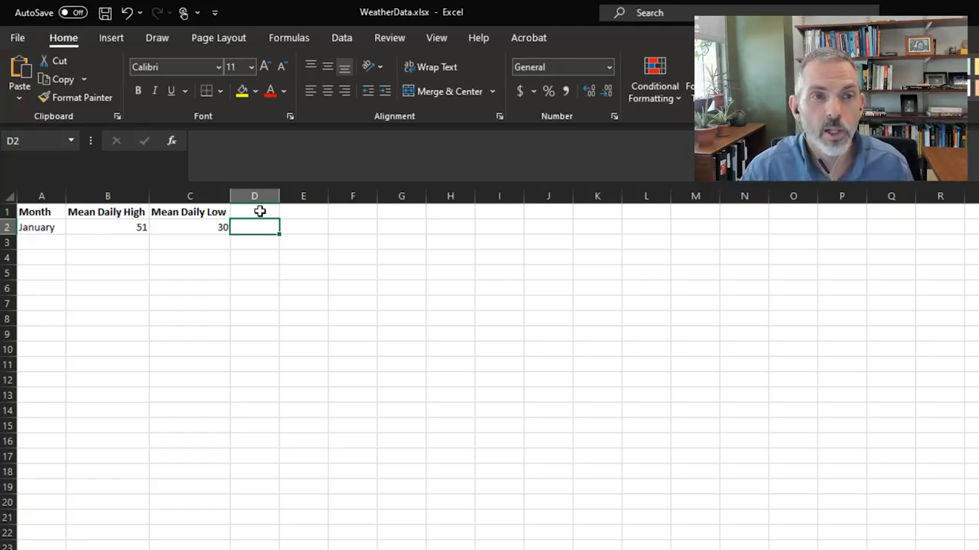
Step: Add the header Difference in cell D1
click(260, 211)
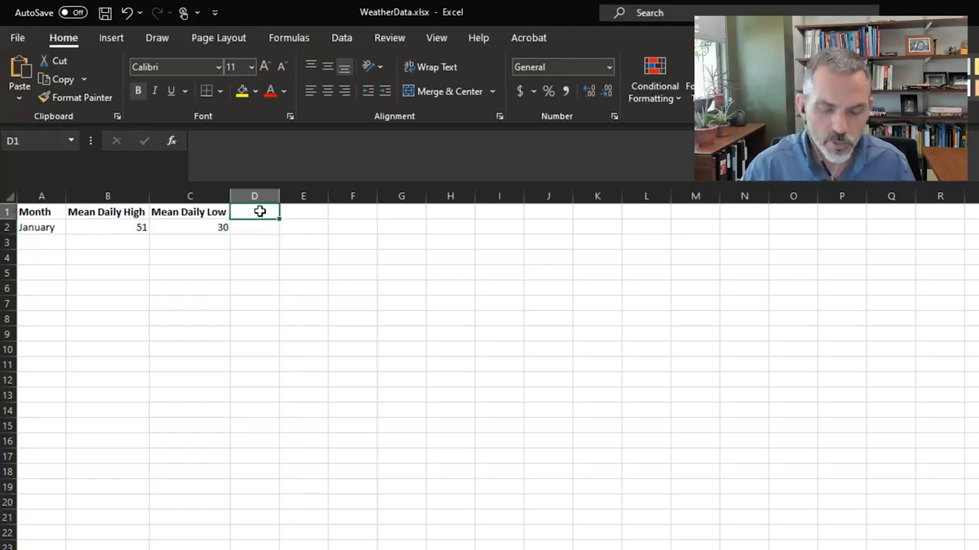
text(Di)
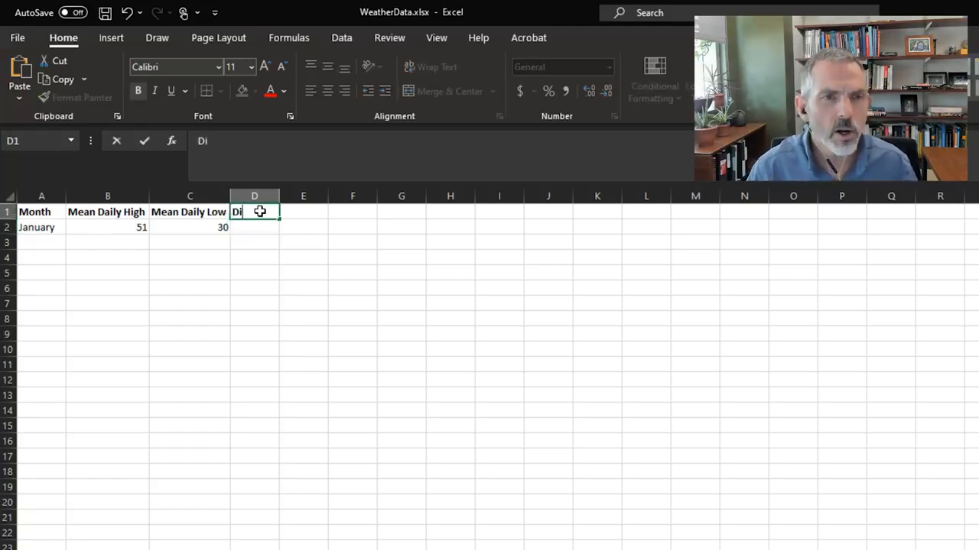
text(fference)
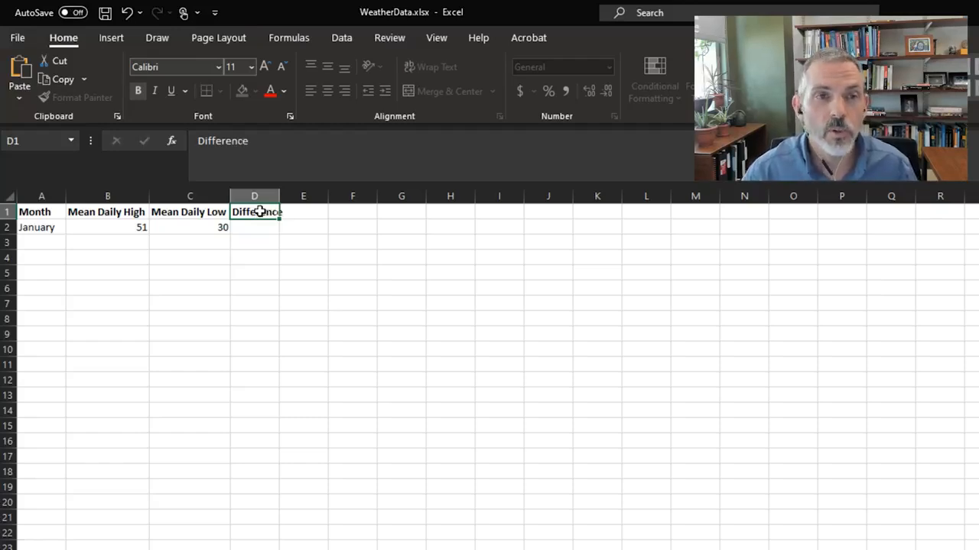
key(Return)
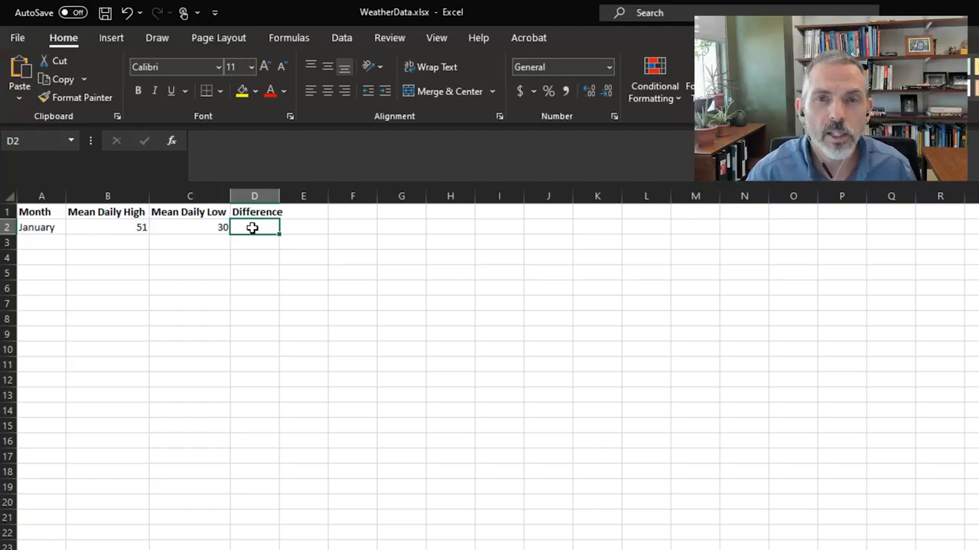
Step: Enter a formula in D2 subtracting the low in C2 from the high in B2 (=B2-C2)
text(=)
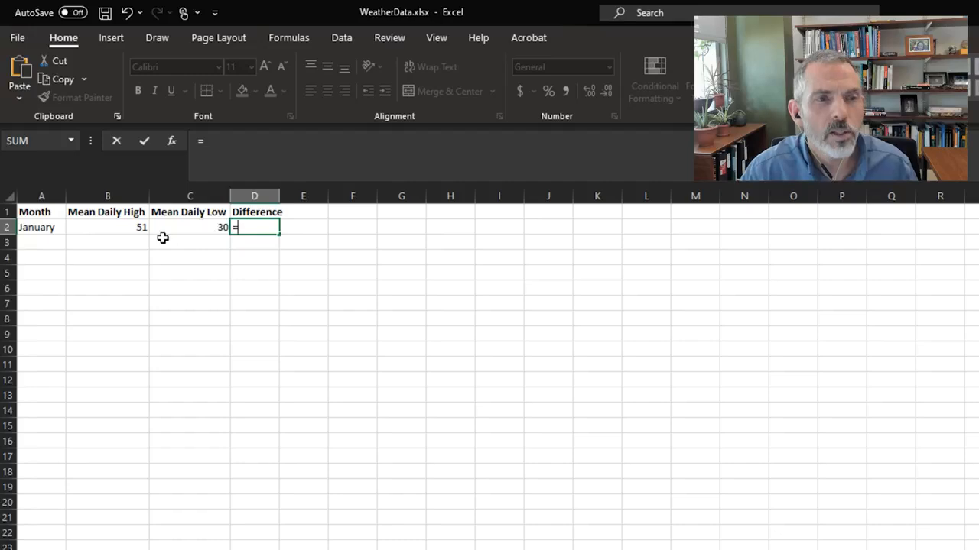
click(111, 227)
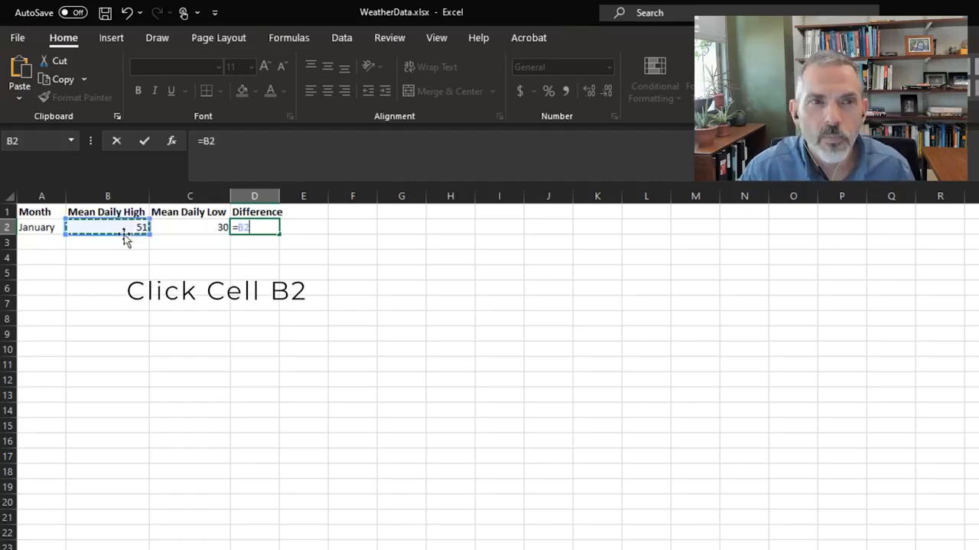
text(-)
click(177, 228)
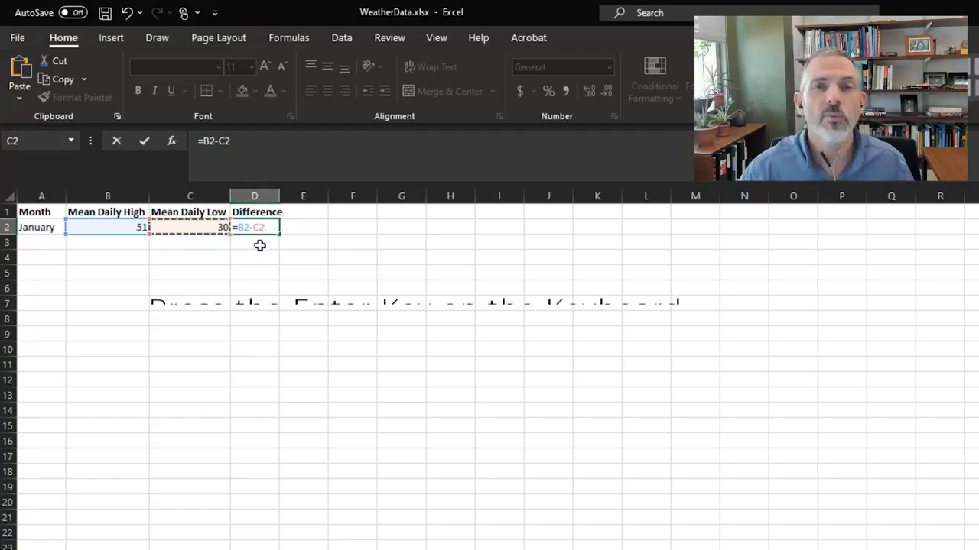
key(Return)
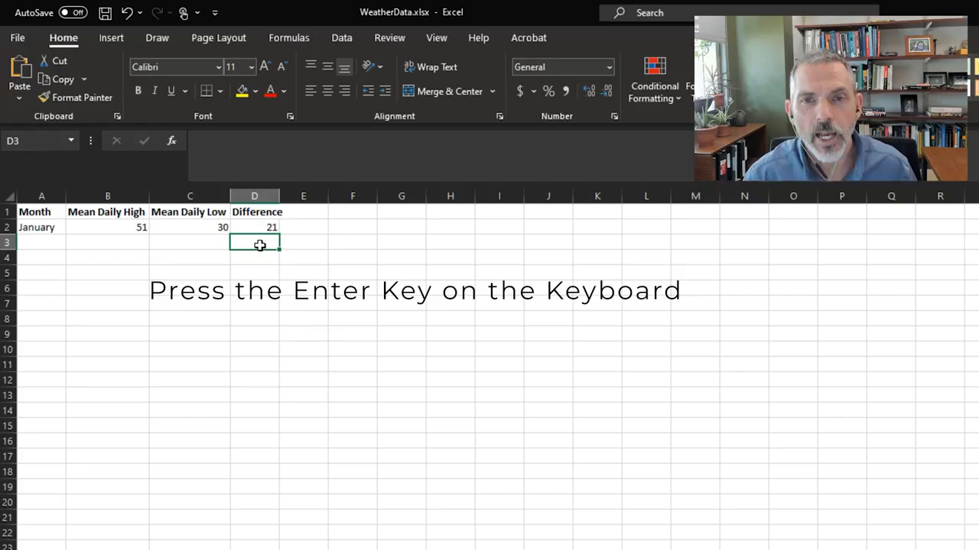
click(263, 227)
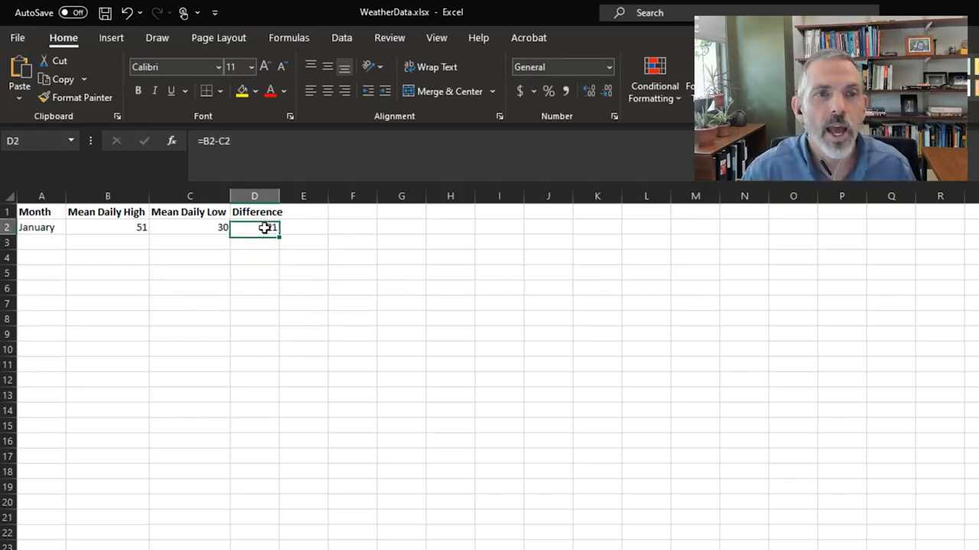